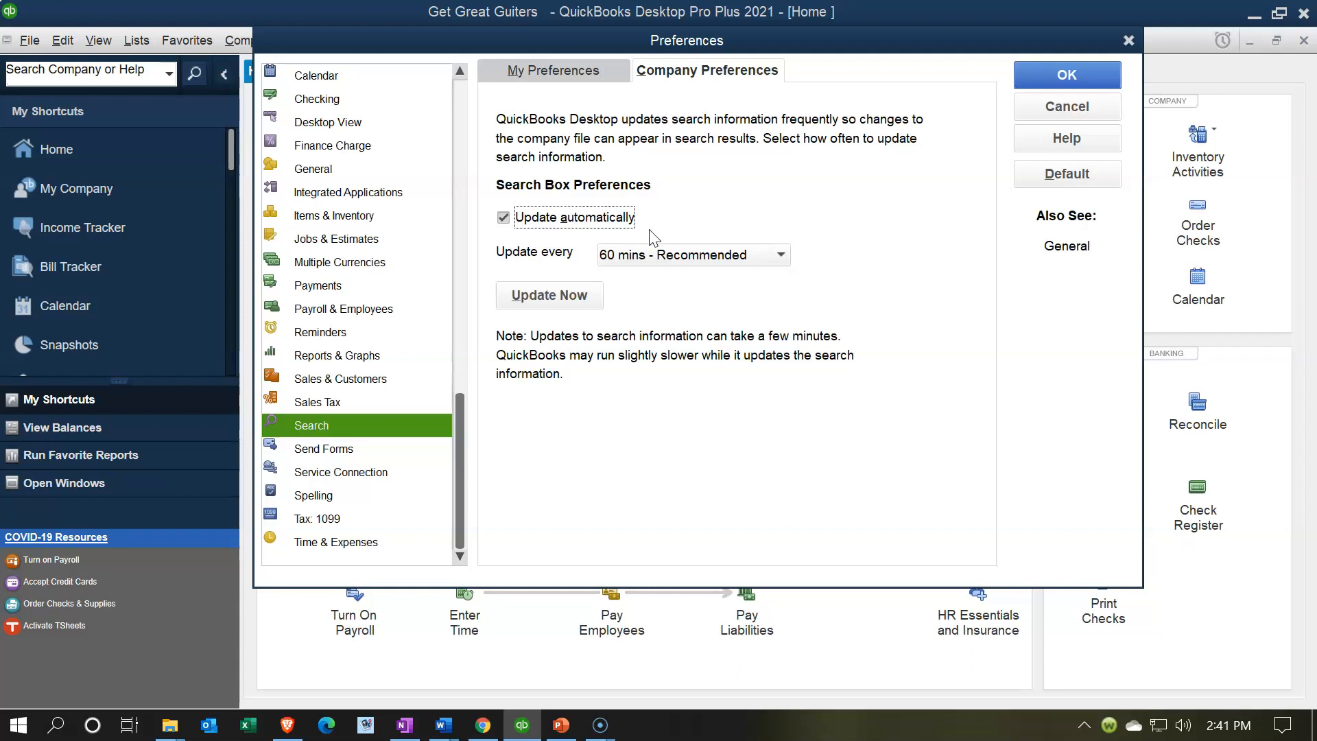
# Review the available update intervals for search information in the company Search preferences
pyautogui.click(666, 312)
pyautogui.click(781, 255)
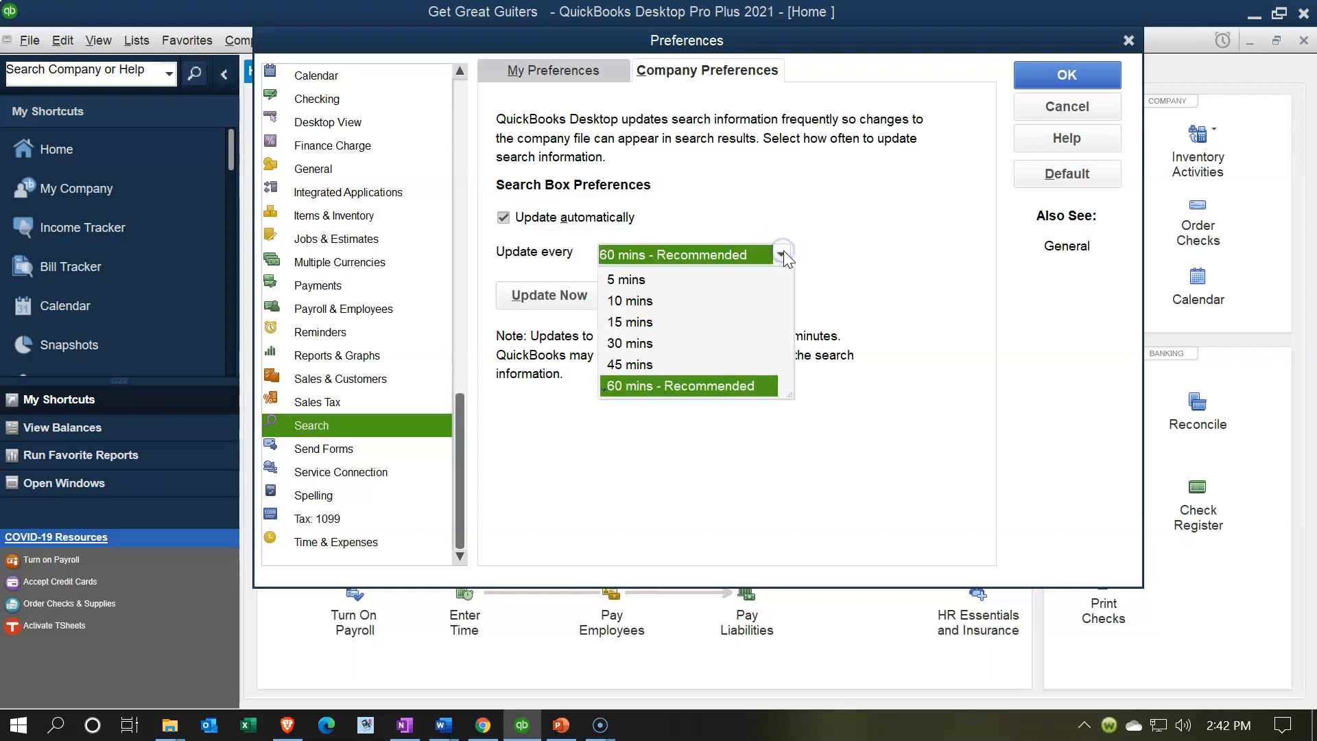
pyautogui.click(783, 252)
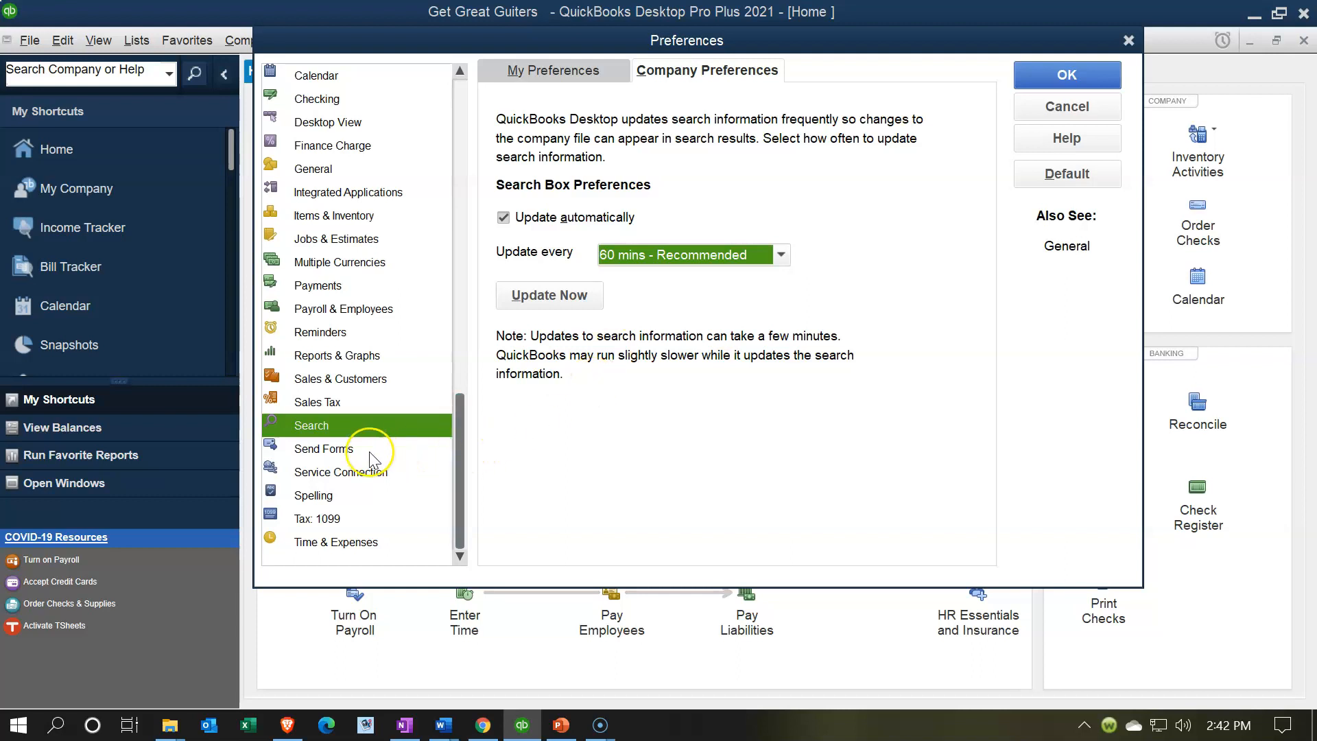
# Review the personal Send Forms preferences for e-mailing forms, then return to the company-level Send Forms preferences
pyautogui.click(342, 450)
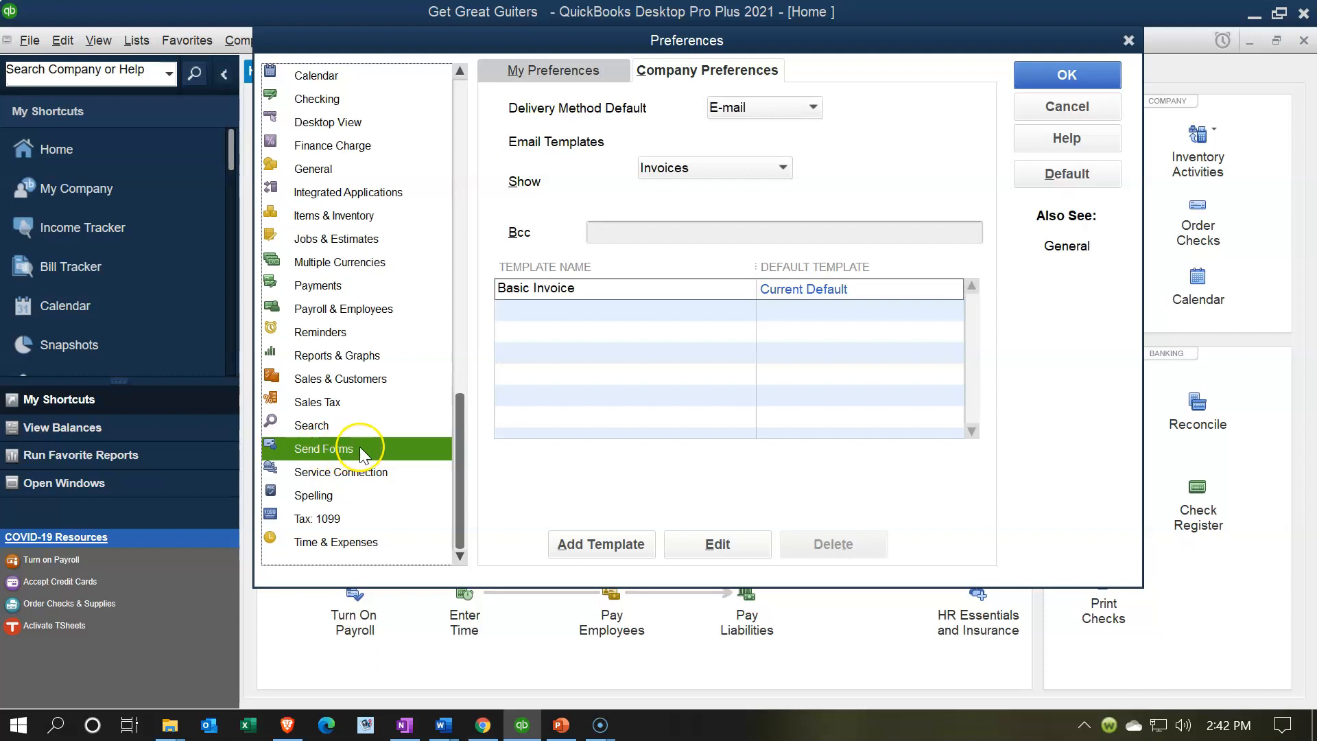
pyautogui.click(527, 70)
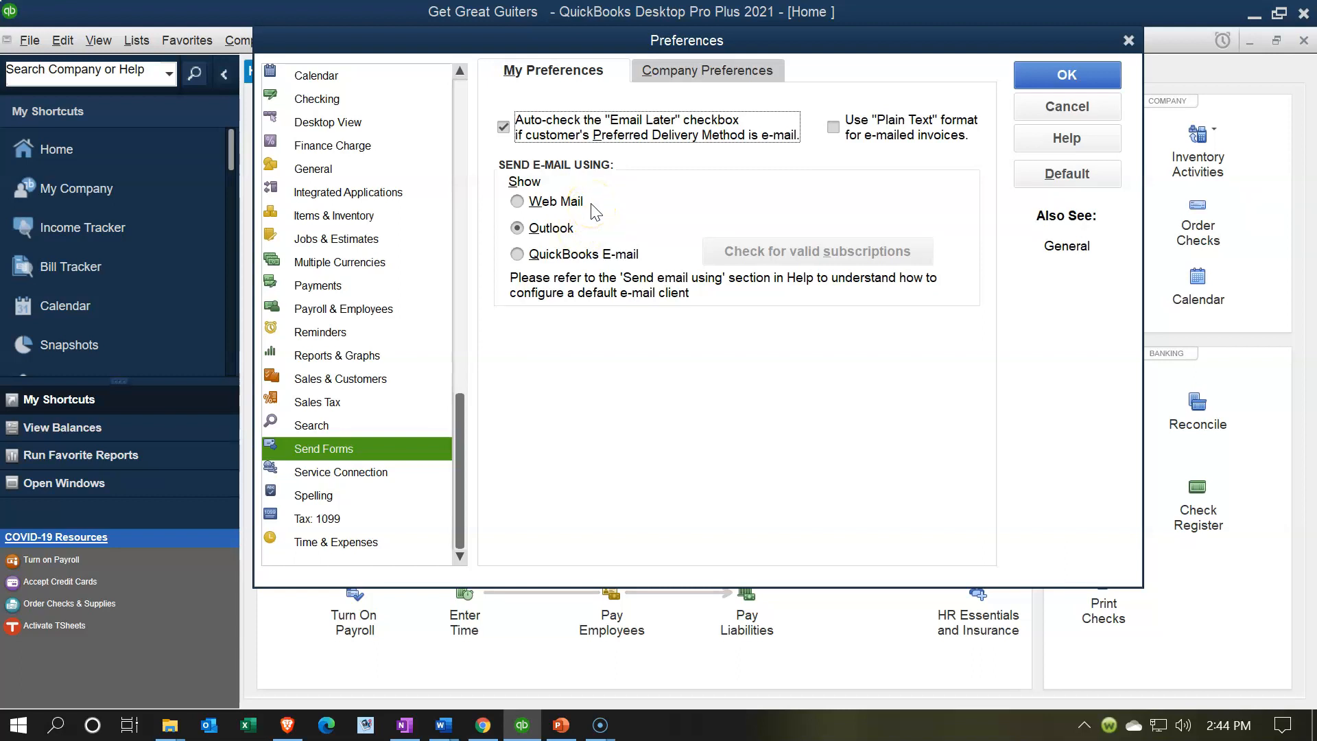
pyautogui.click(686, 72)
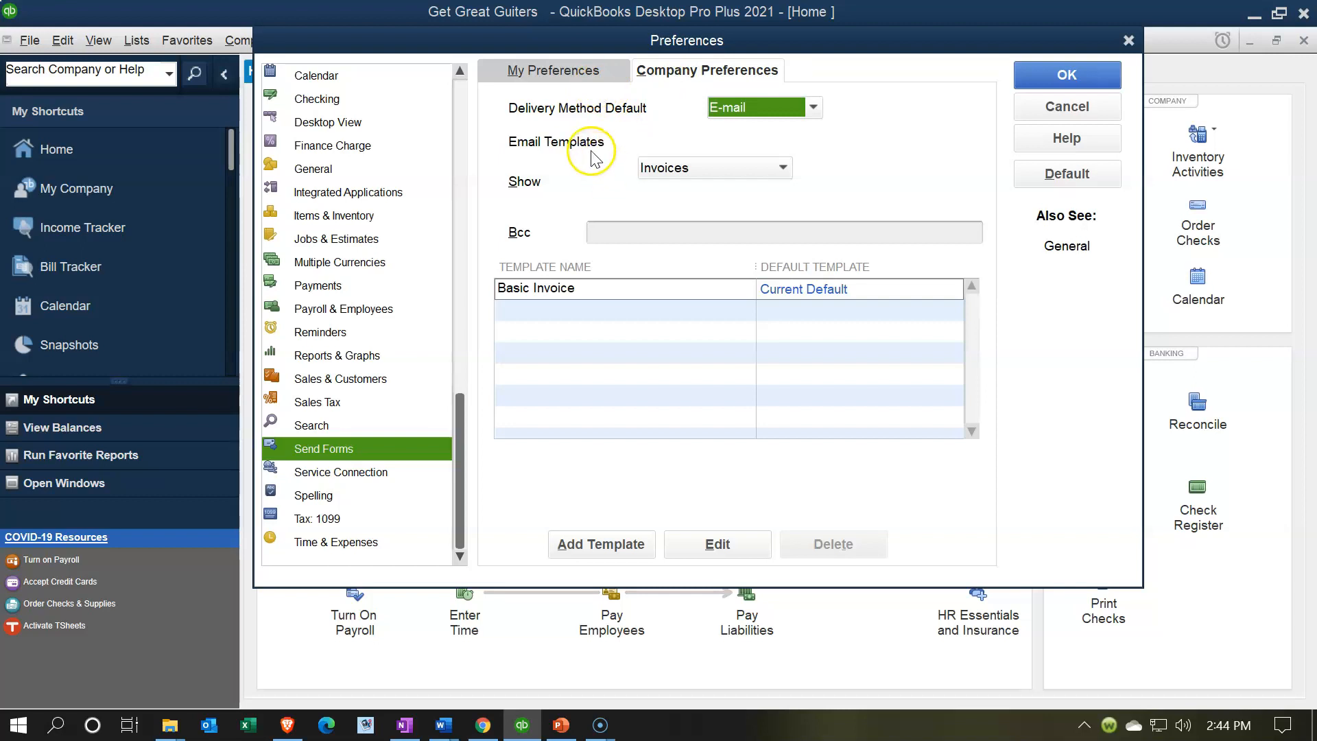
# Examine the default delivery method choices and the form types available for email templates in the Send Forms preferences
pyautogui.click(813, 107)
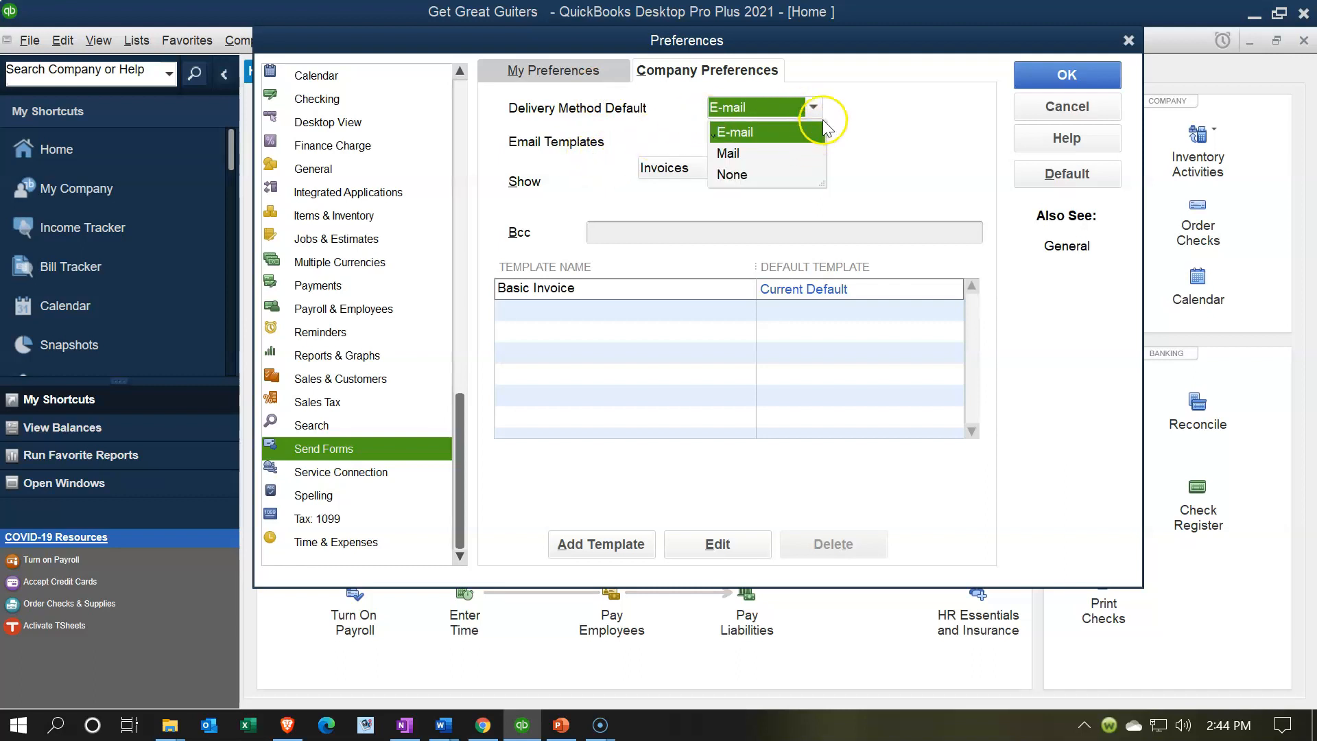
pyautogui.click(846, 111)
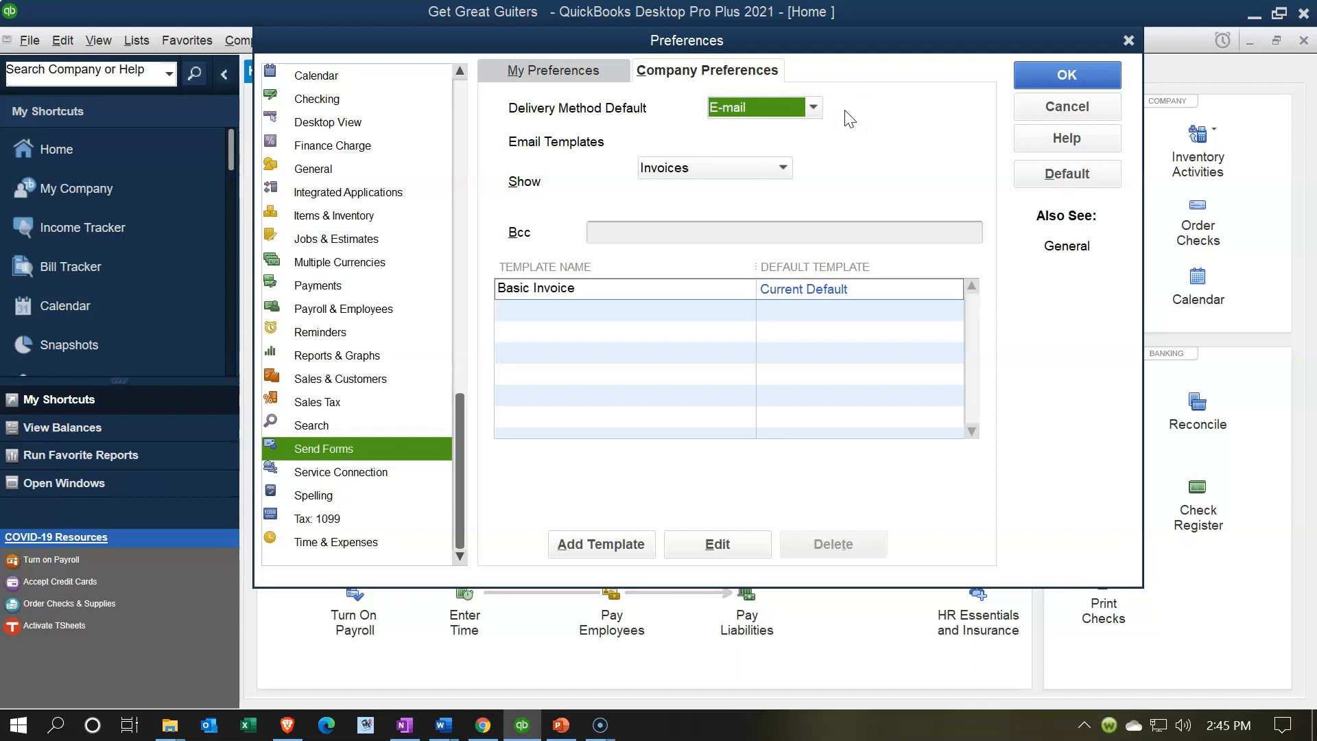
pyautogui.click(829, 141)
pyautogui.click(785, 171)
pyautogui.click(784, 170)
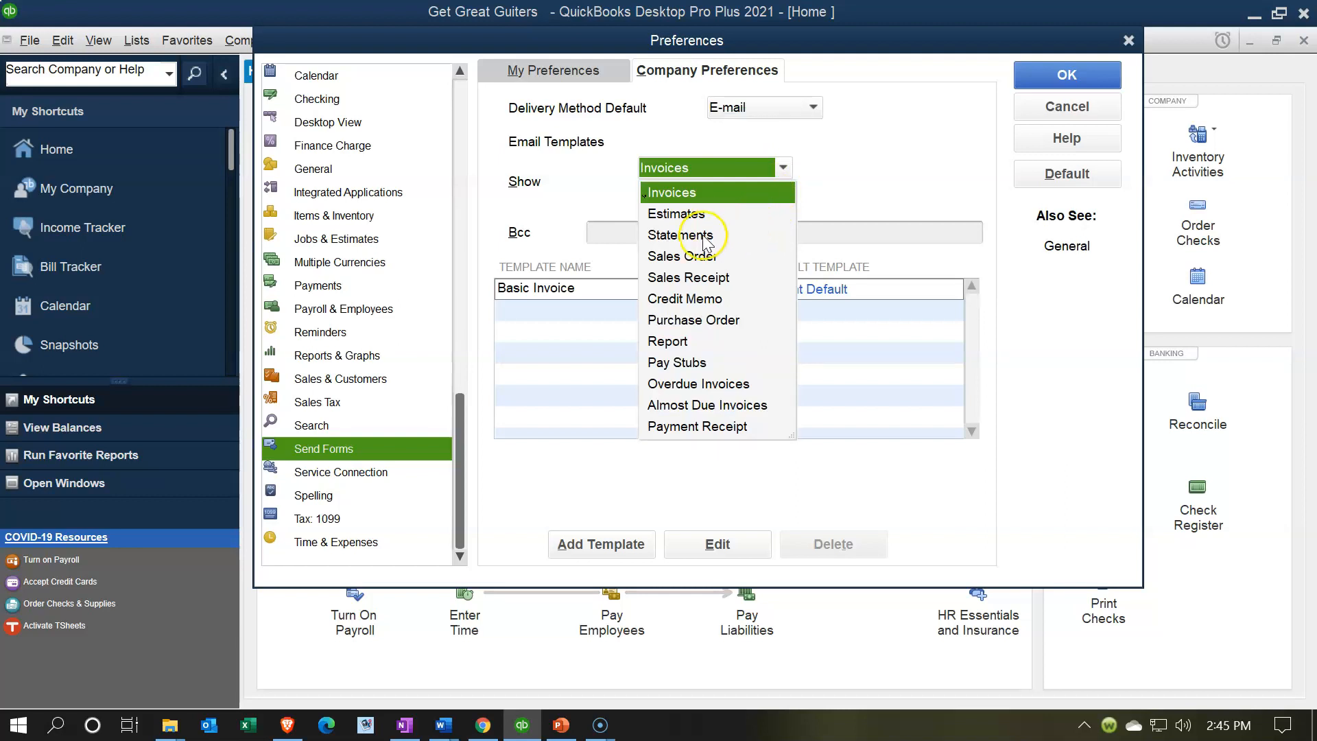
pyautogui.click(889, 146)
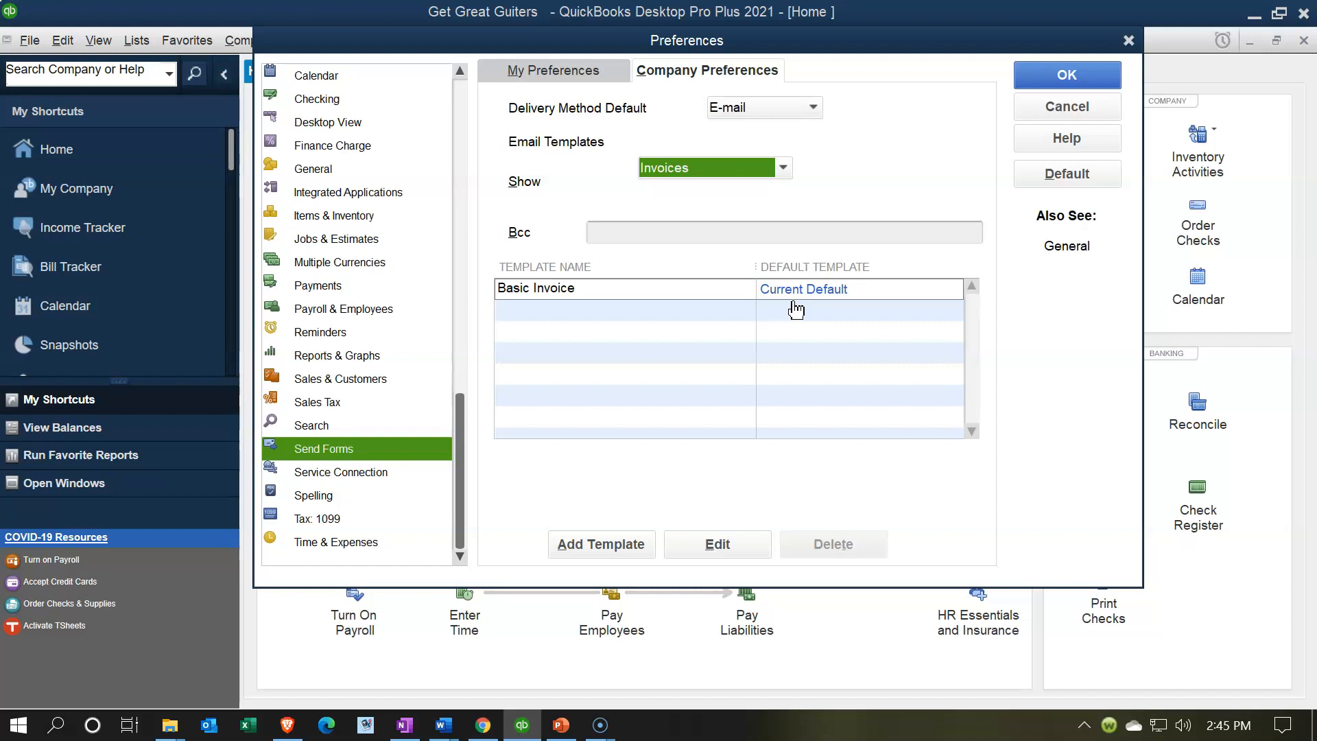
# Review both the personal and company Service Connection preferences
pyautogui.click(374, 474)
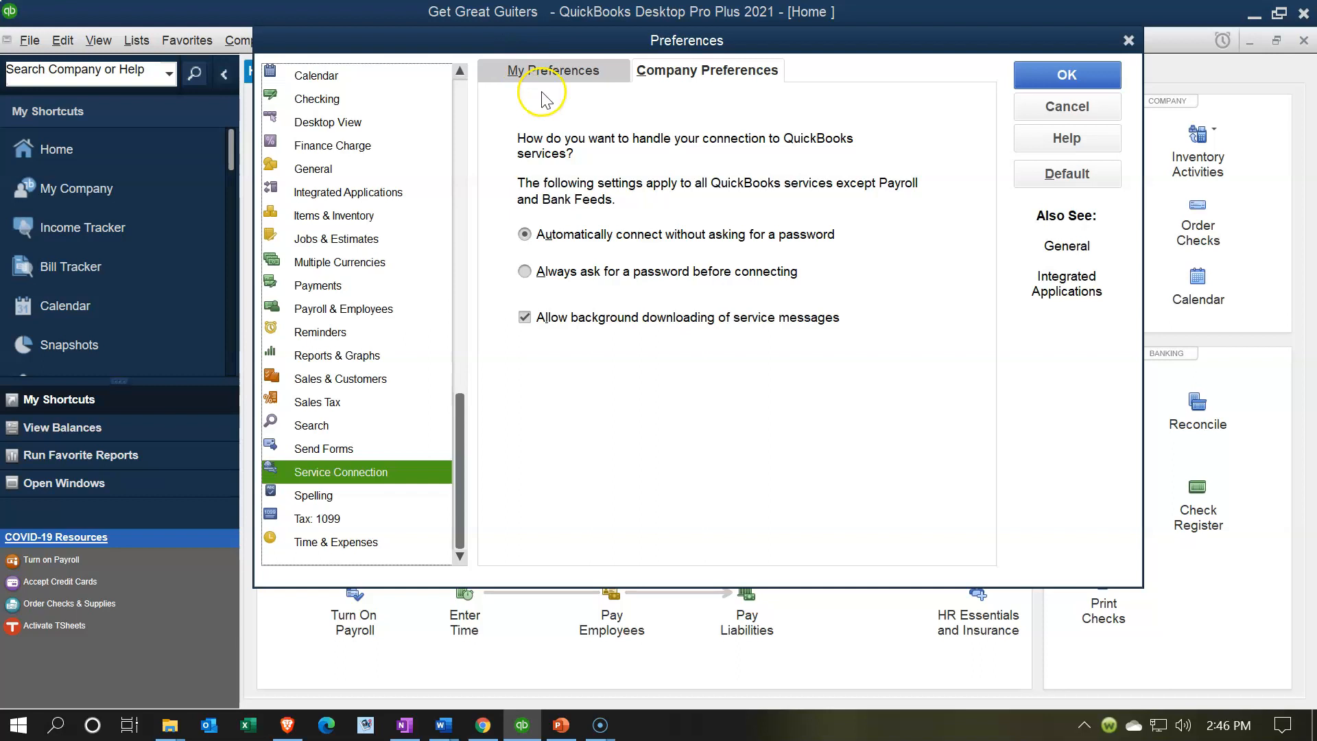
pyautogui.click(555, 70)
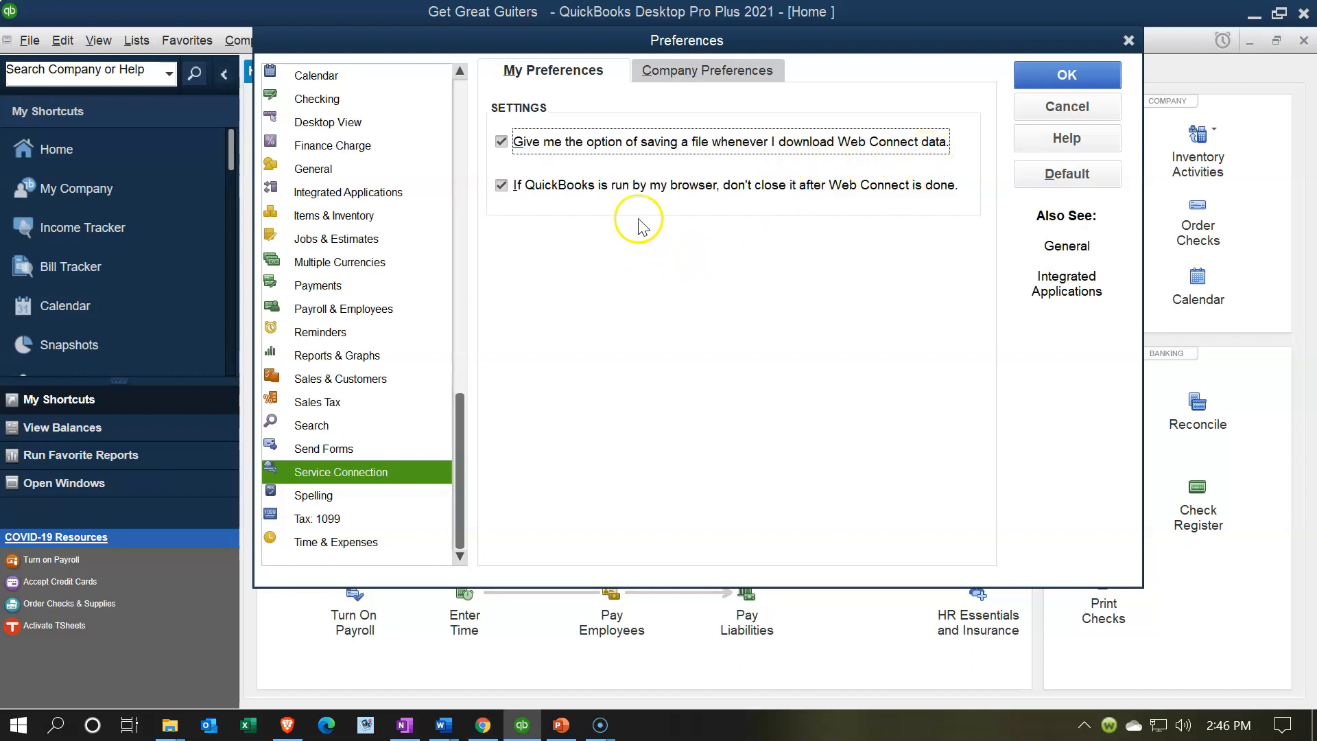
pyautogui.click(722, 74)
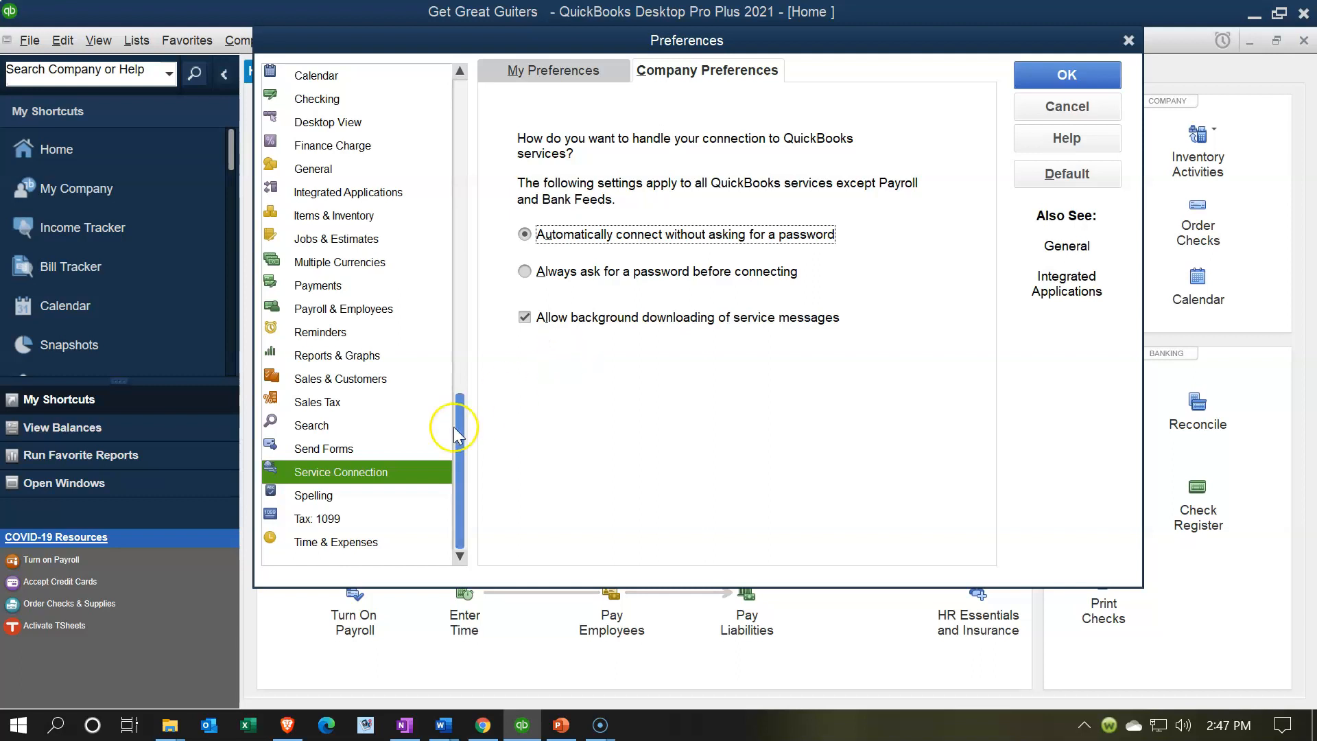
# Review the personal Spelling preferences, including the full list of custom-added words, and check the company-level Spelling preferences
pyautogui.click(322, 499)
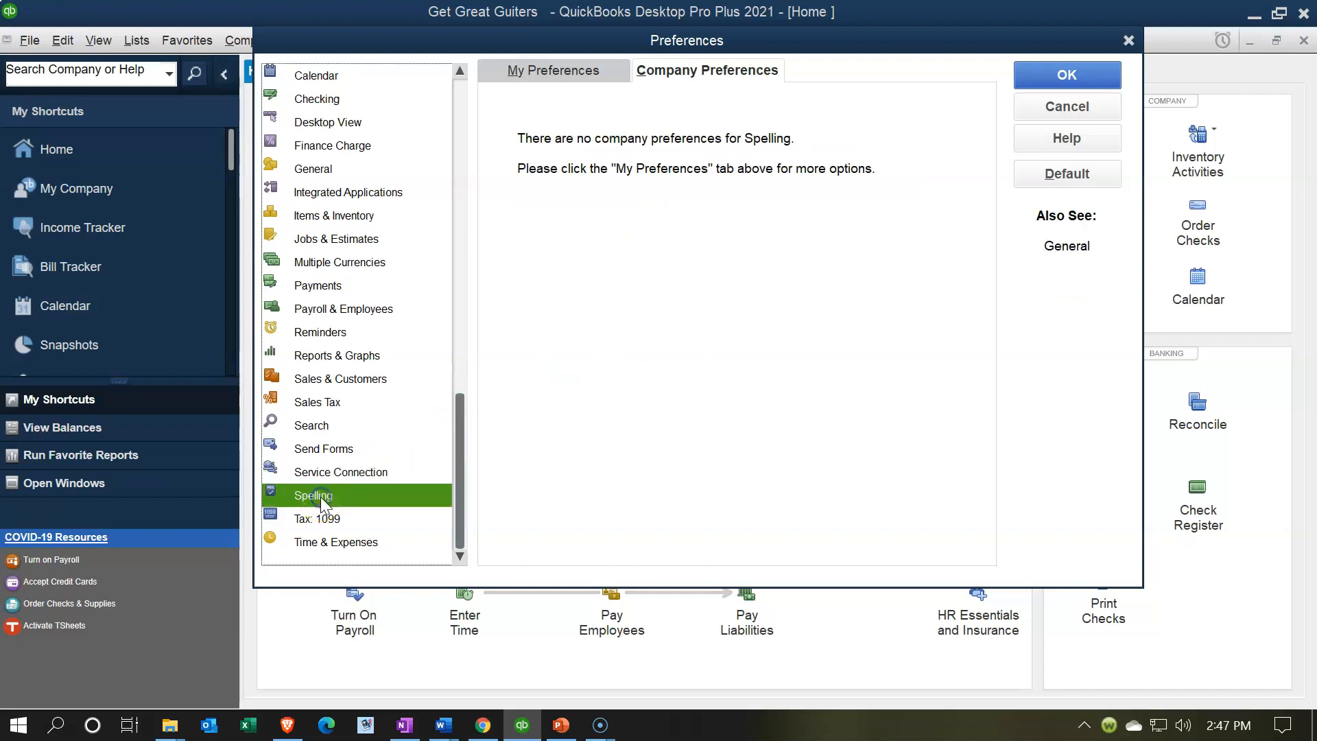
pyautogui.click(563, 77)
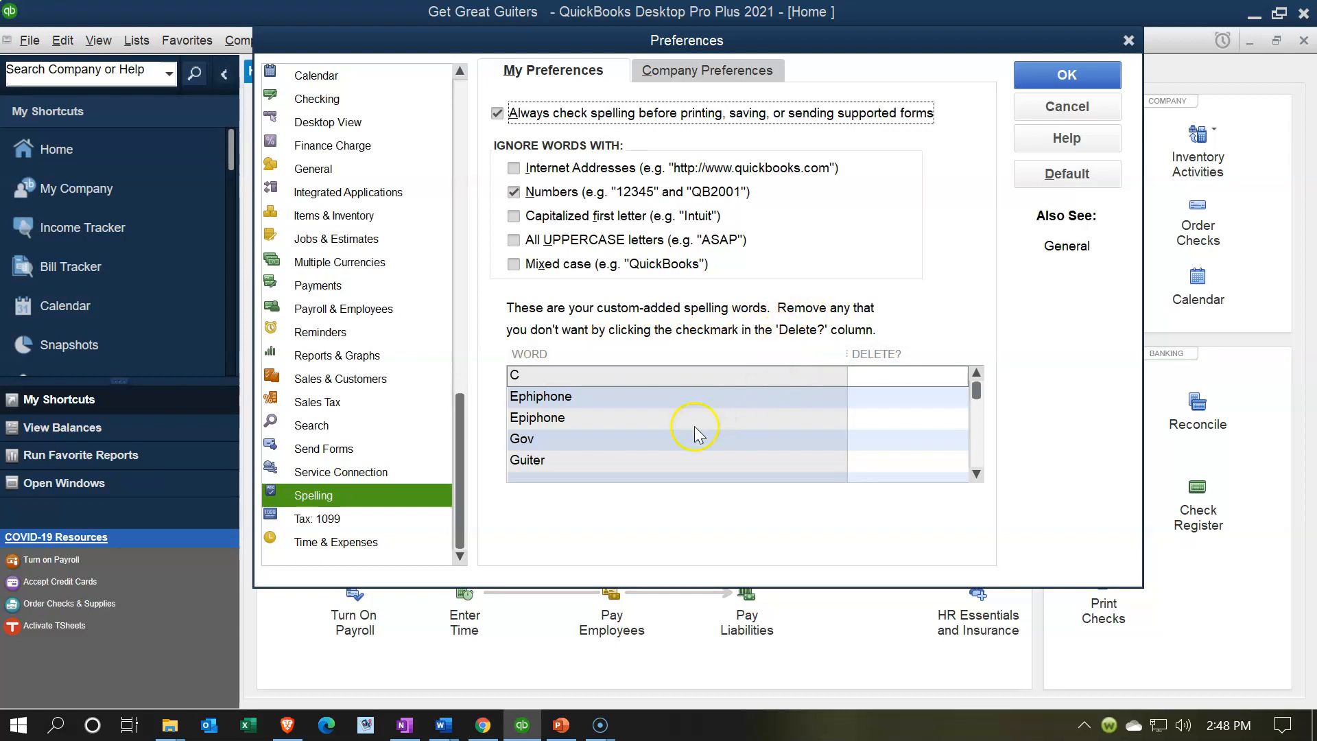
pyautogui.moveTo(976, 390); pyautogui.dragTo(979, 474)
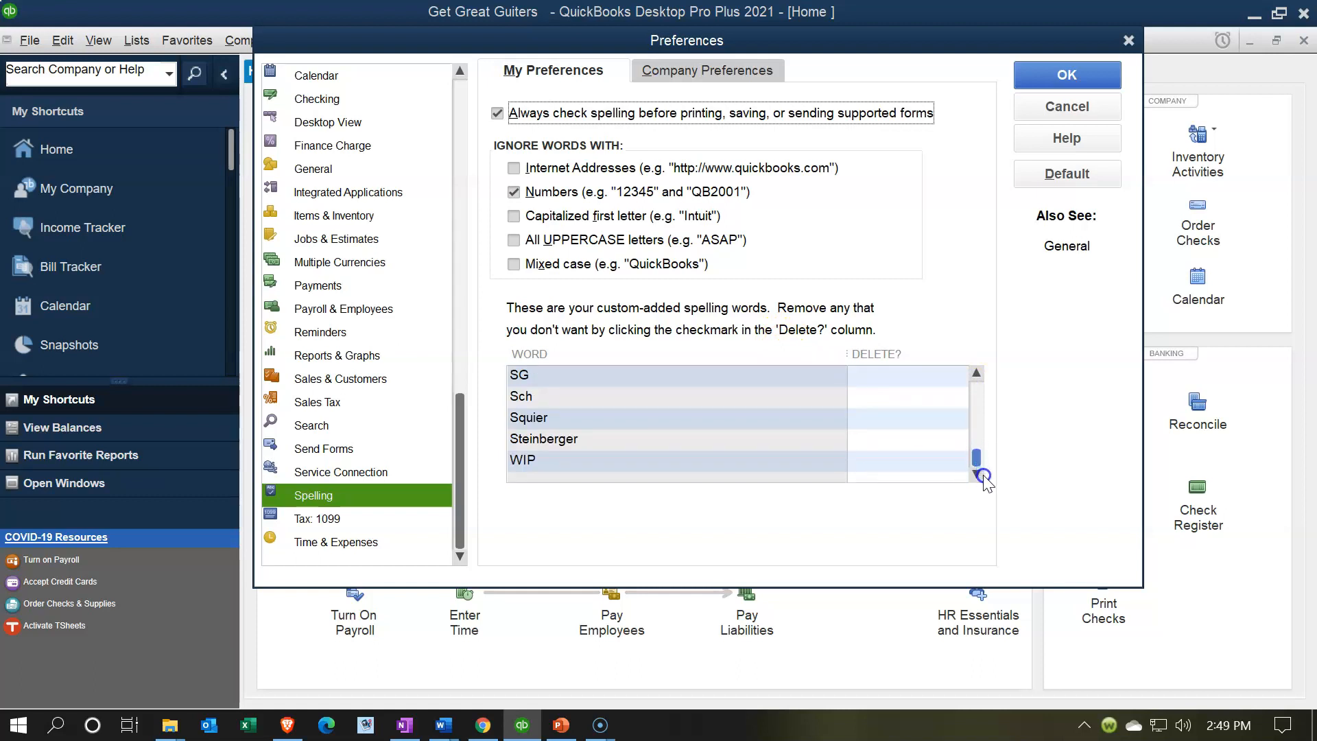
pyautogui.moveTo(978, 459); pyautogui.dragTo(972, 373)
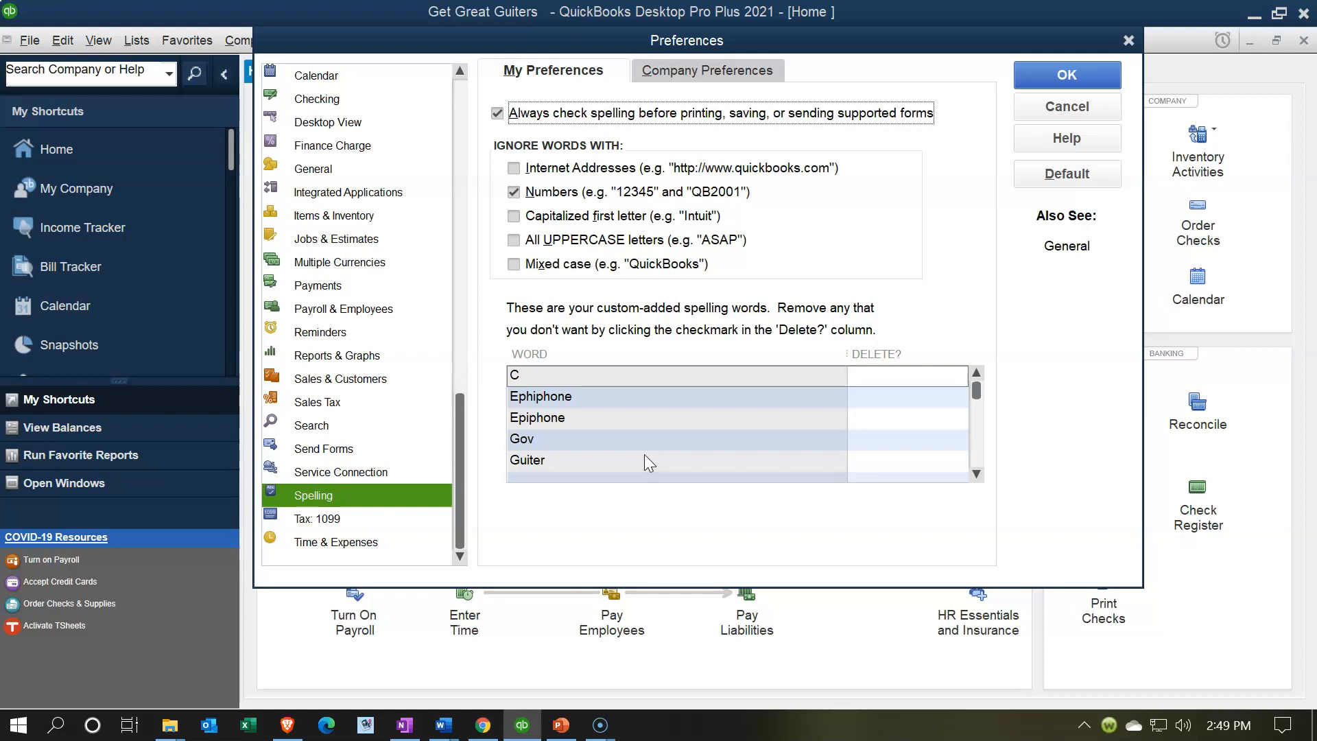
pyautogui.click(909, 375)
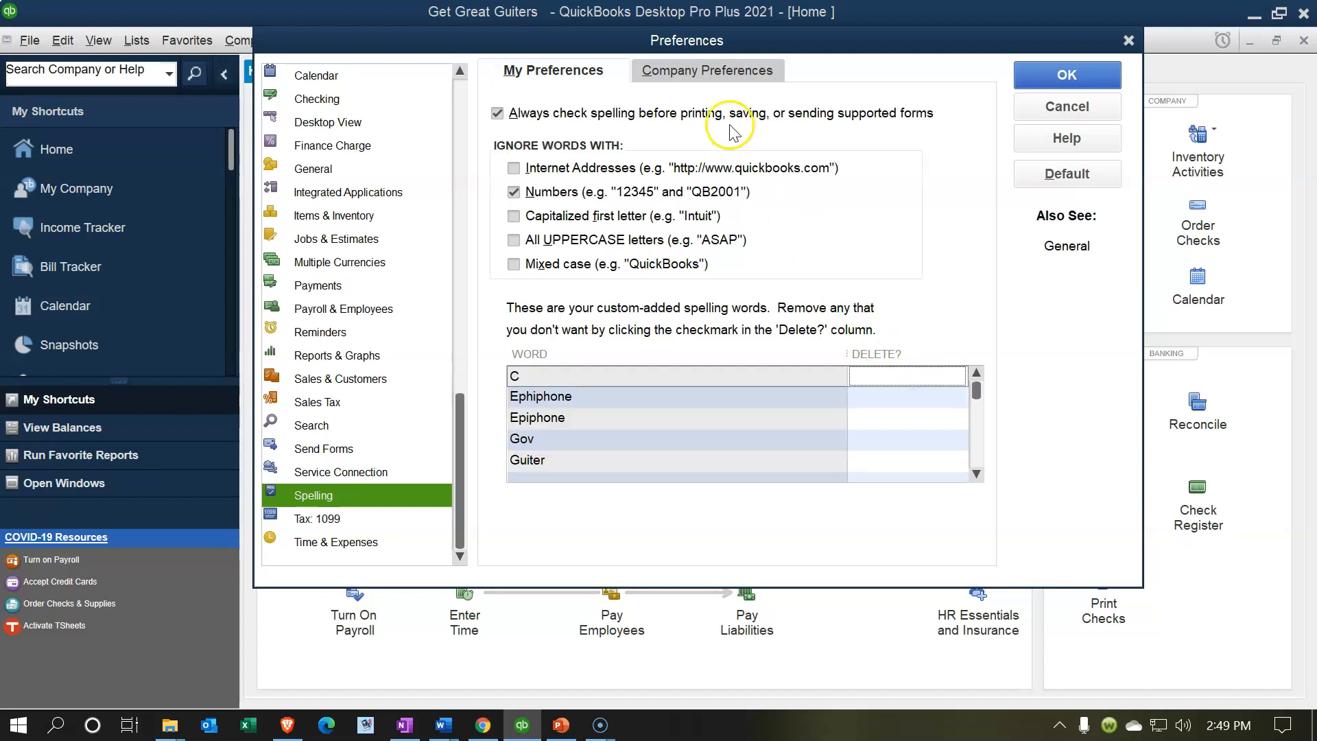
pyautogui.click(690, 63)
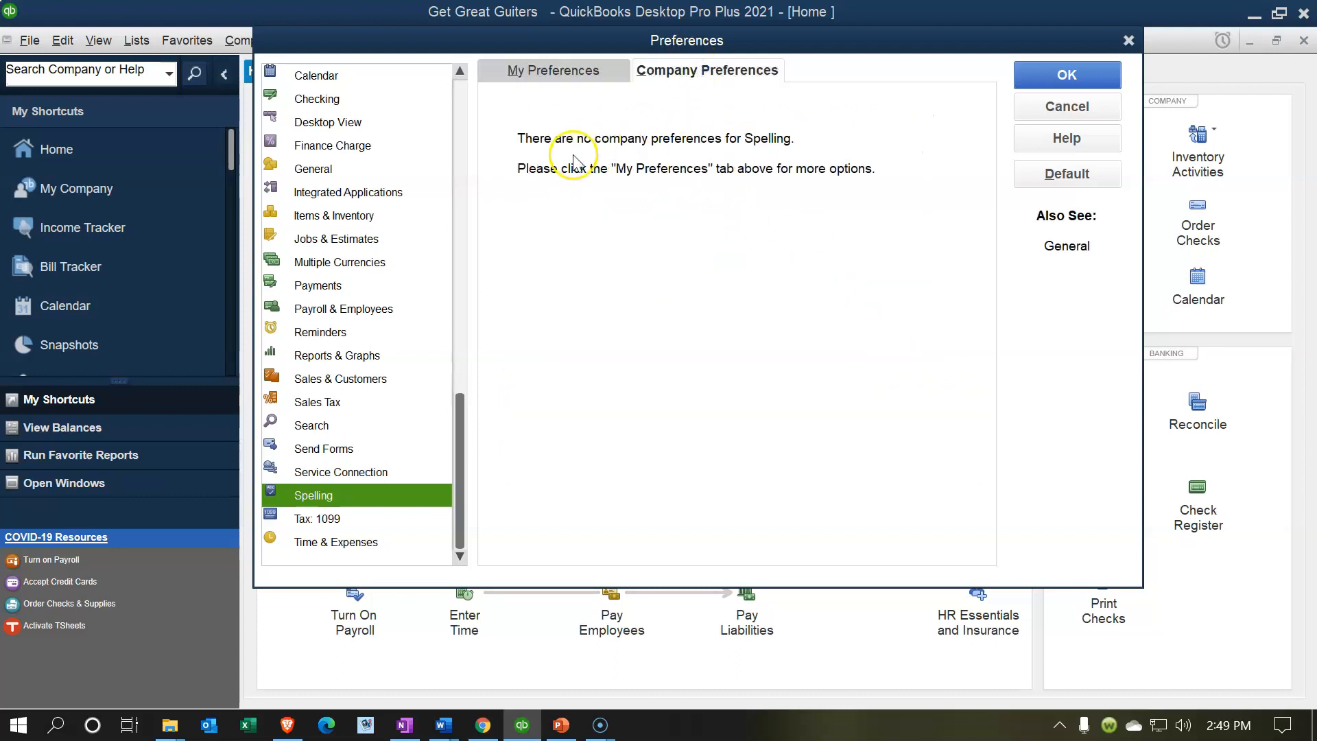
# Review the personal and company Tax: 1099 preferences, including the 1099-MISC filing and account mapping options
pyautogui.click(336, 523)
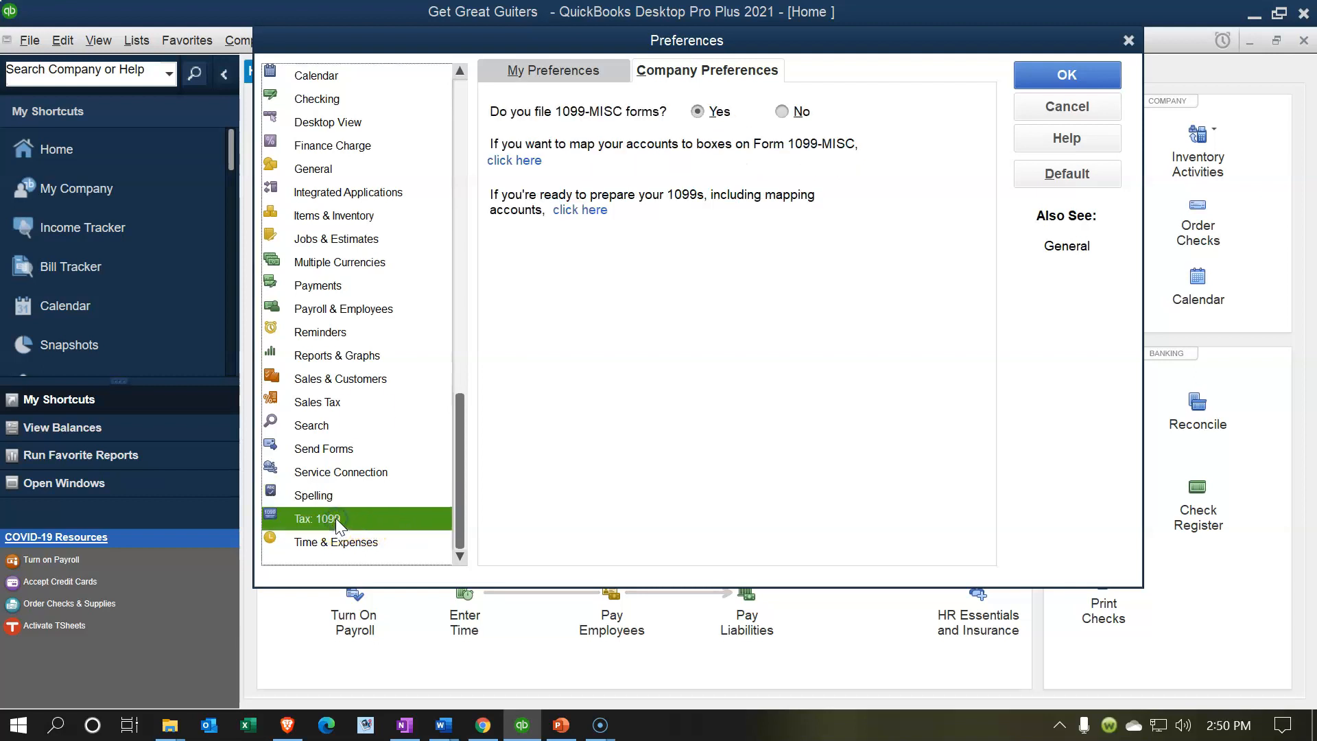
pyautogui.click(531, 71)
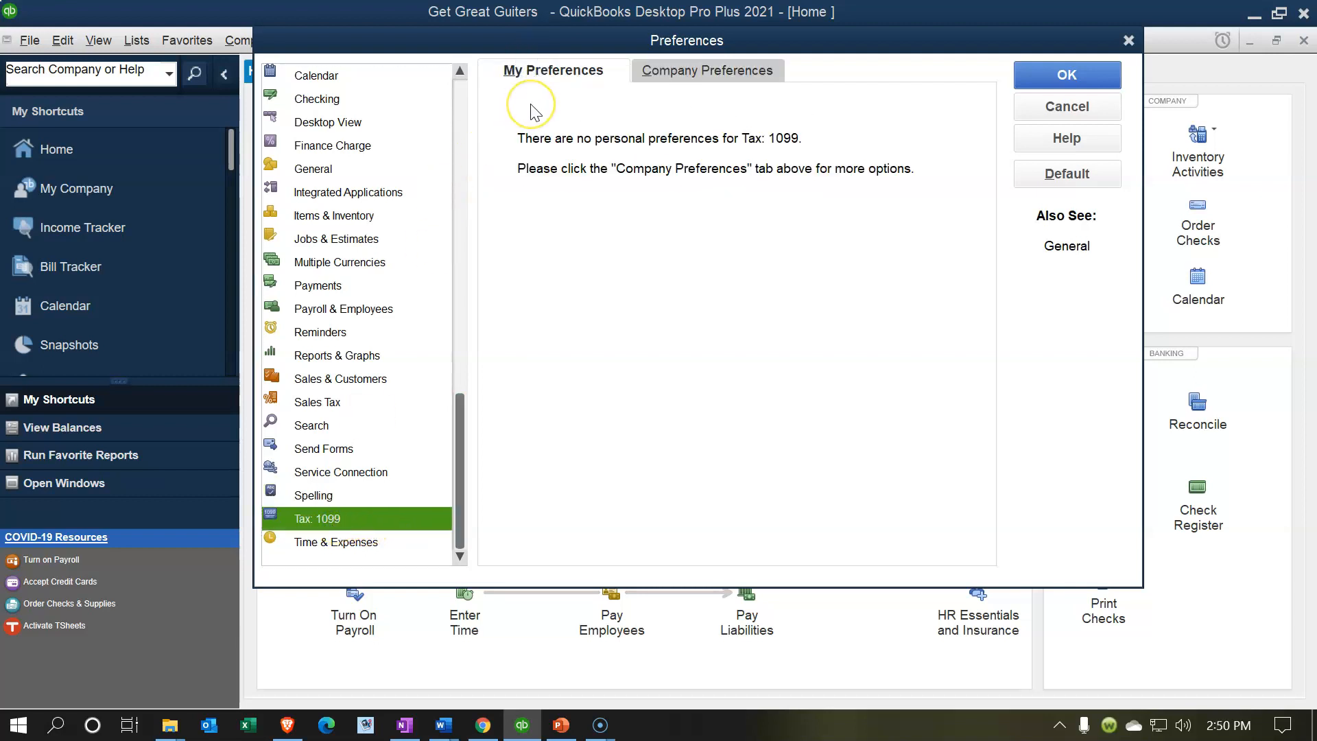
pyautogui.click(667, 73)
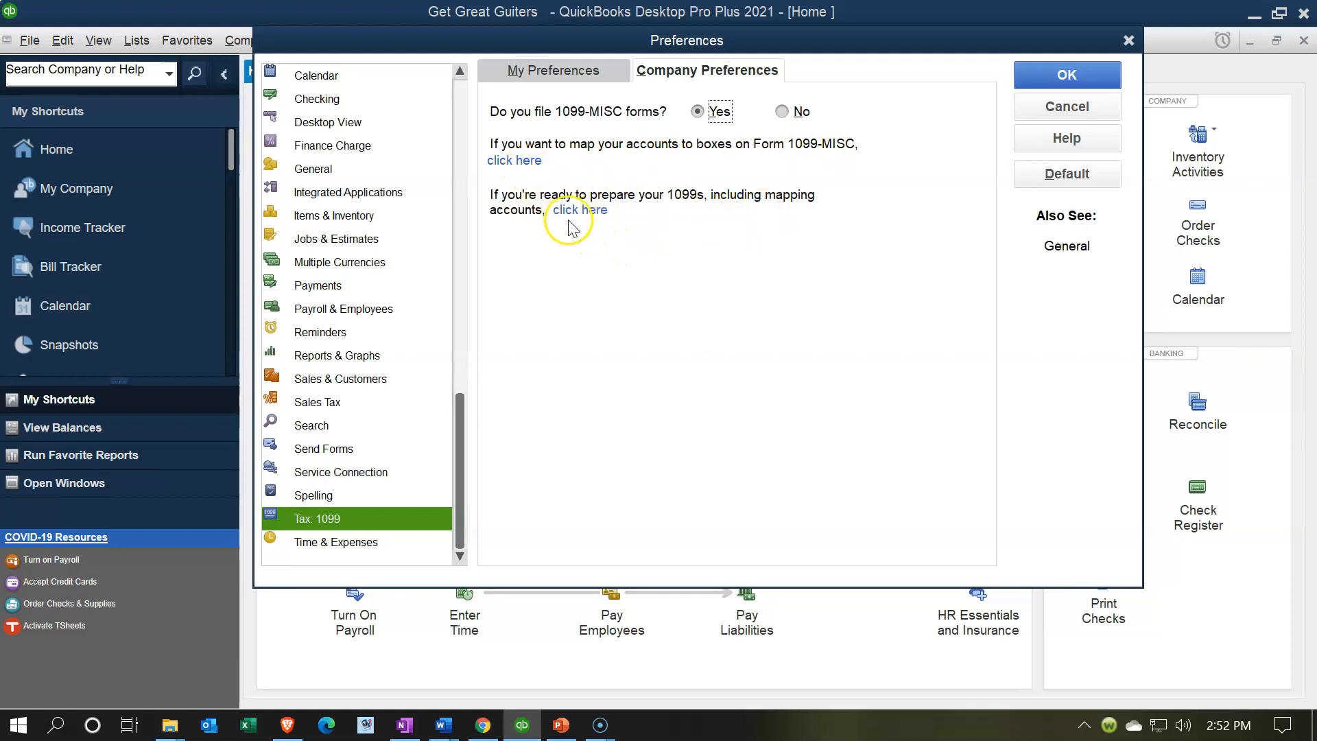
# Review the personal and company Time & Expenses preferences, including the choices for the first day of the work week
pyautogui.click(371, 543)
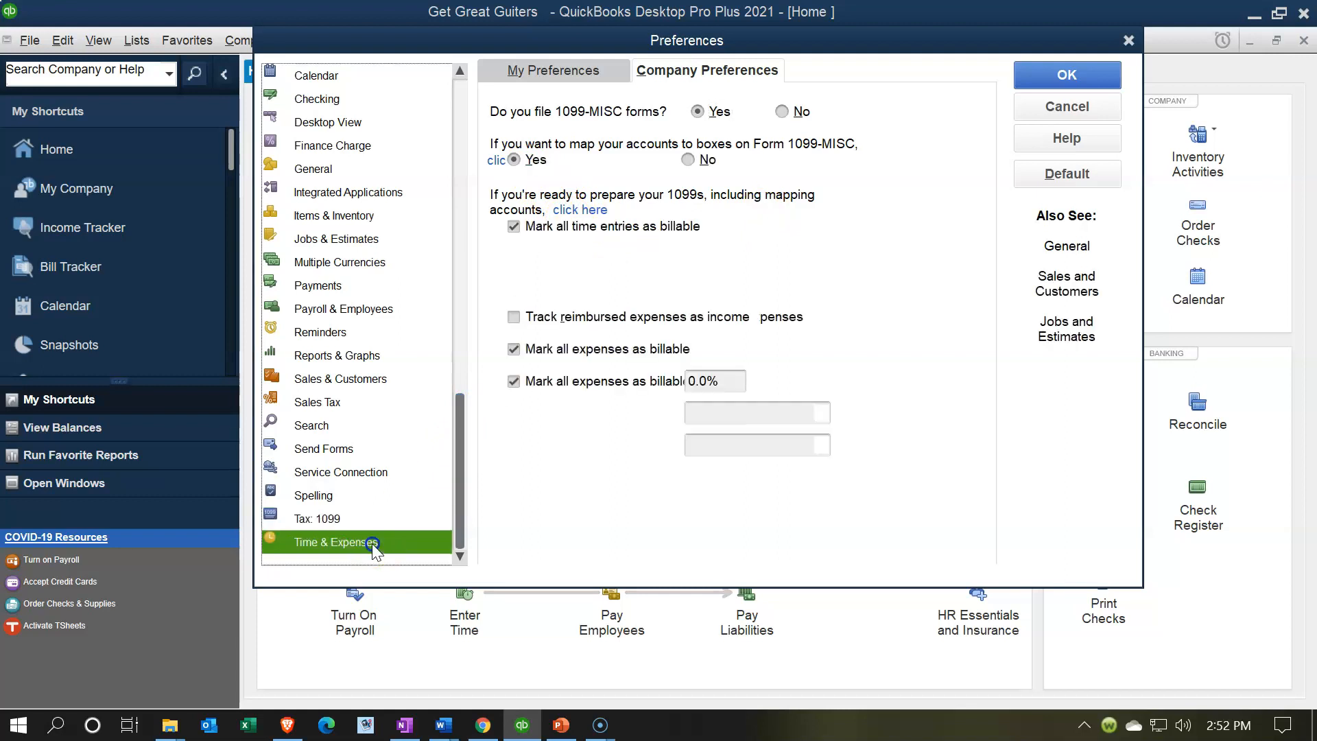
pyautogui.click(537, 76)
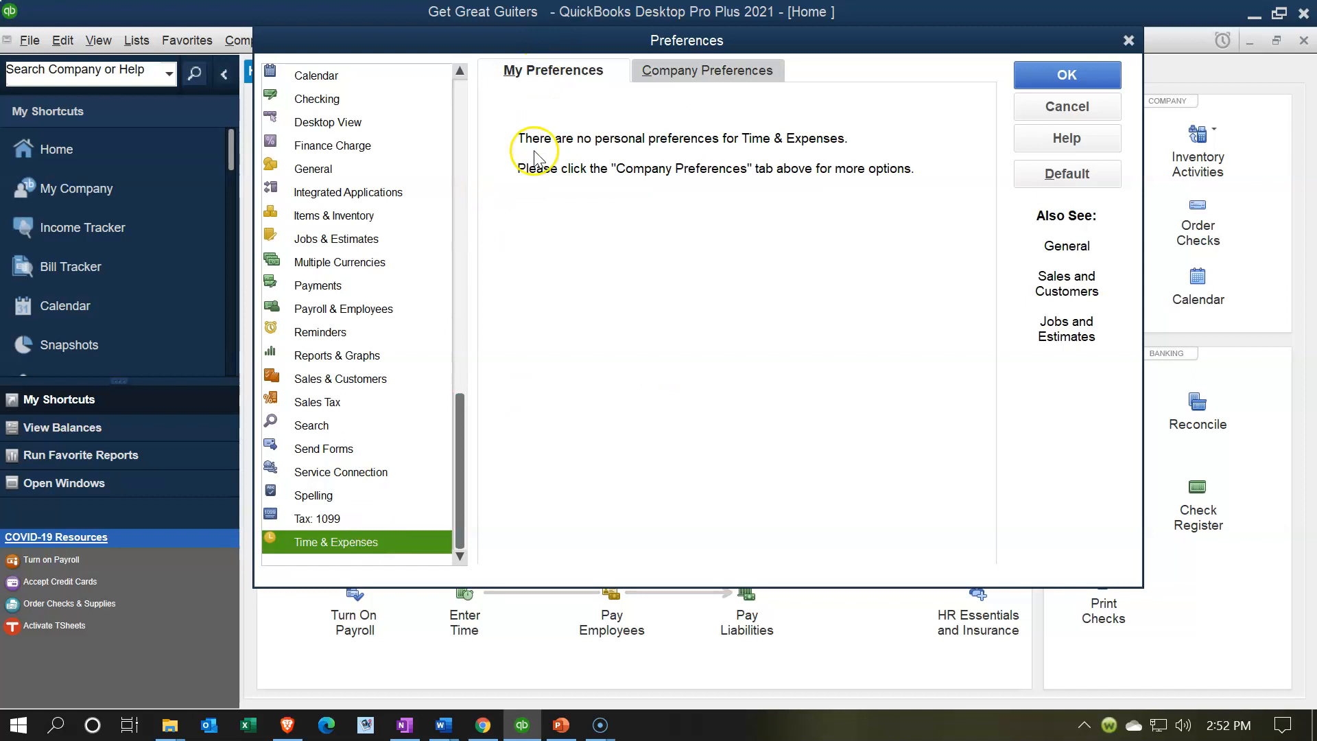
pyautogui.click(649, 73)
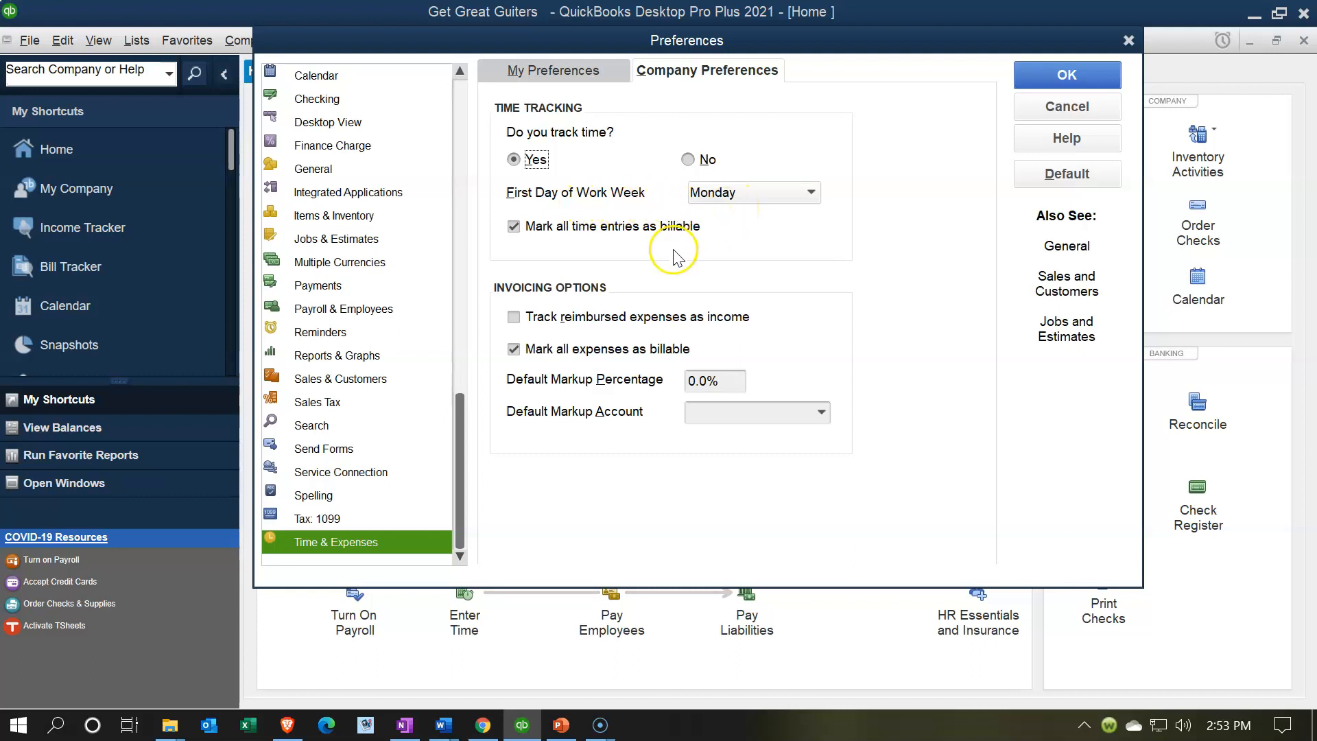
pyautogui.click(789, 194)
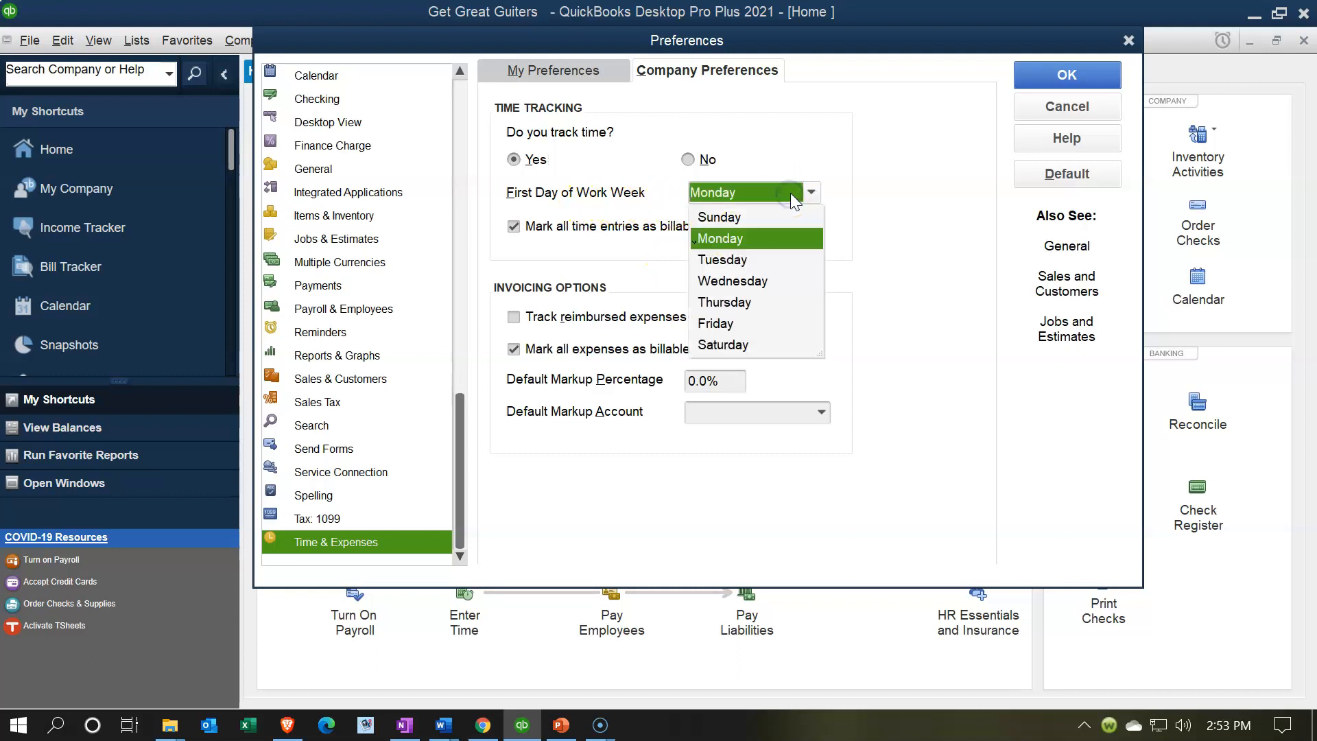
pyautogui.click(790, 192)
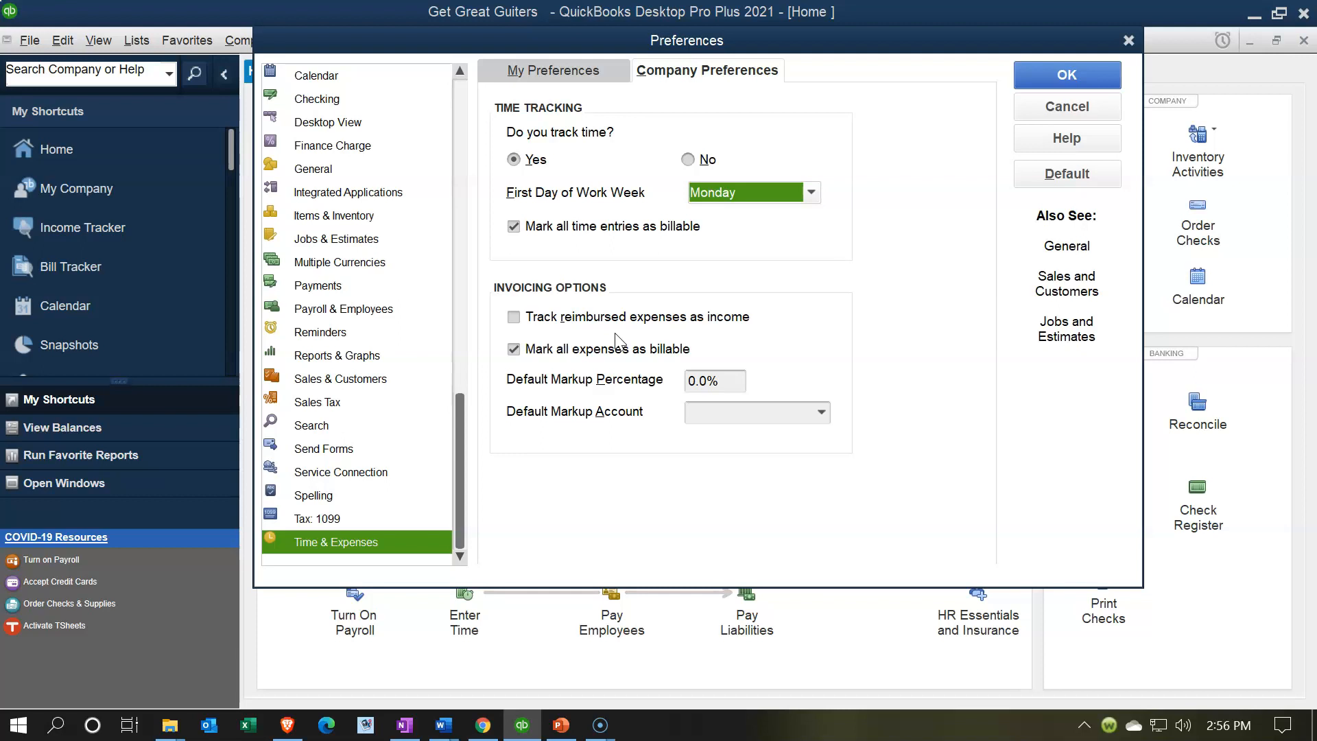
# Enable tracking reimbursed expenses as income, look through the default markup account choices, and save the preferences
pyautogui.click(520, 319)
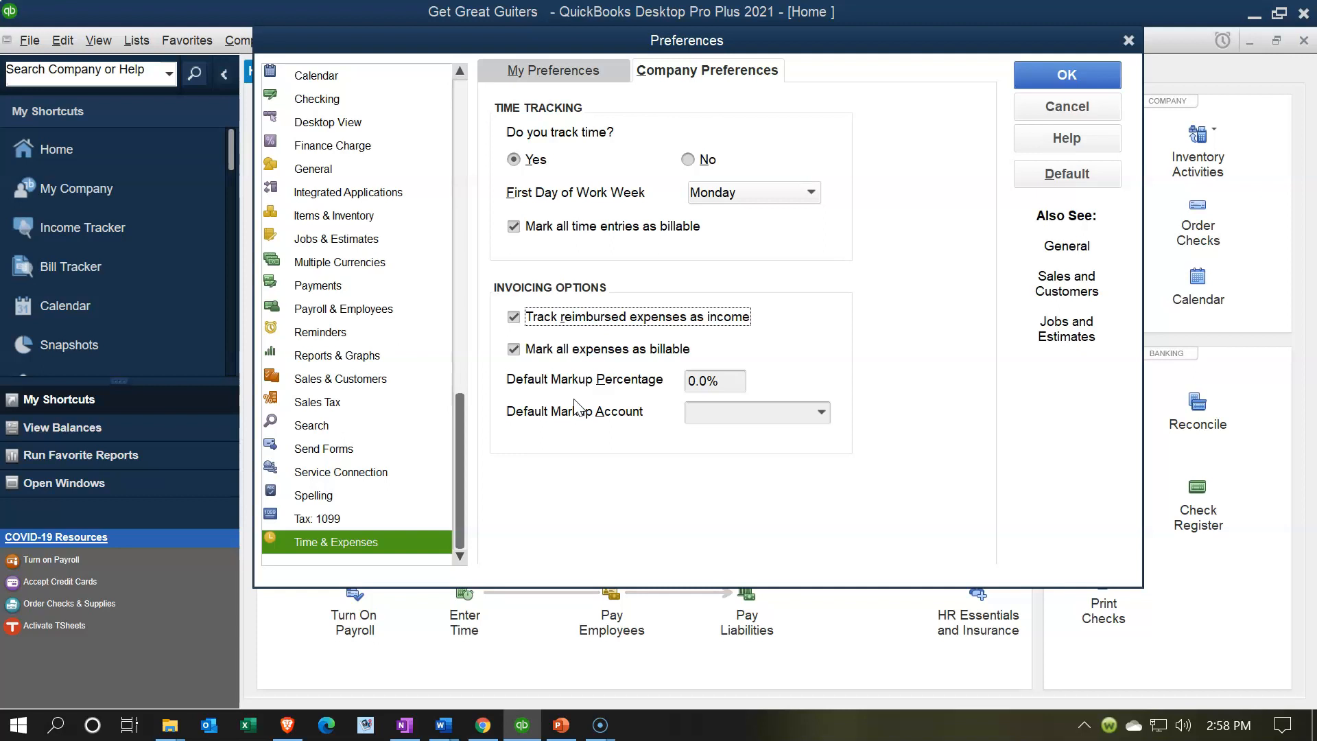
pyautogui.click(583, 379)
pyautogui.click(697, 393)
pyautogui.click(820, 412)
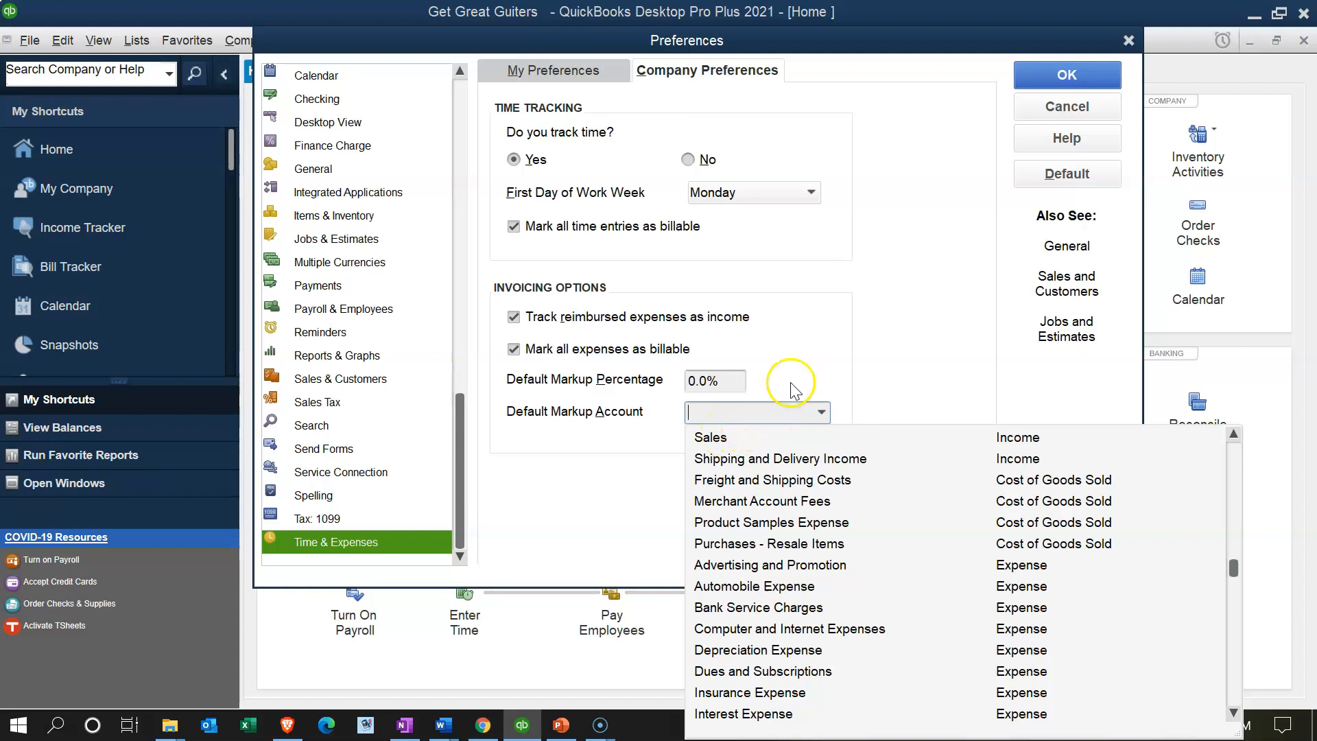
pyautogui.click(812, 369)
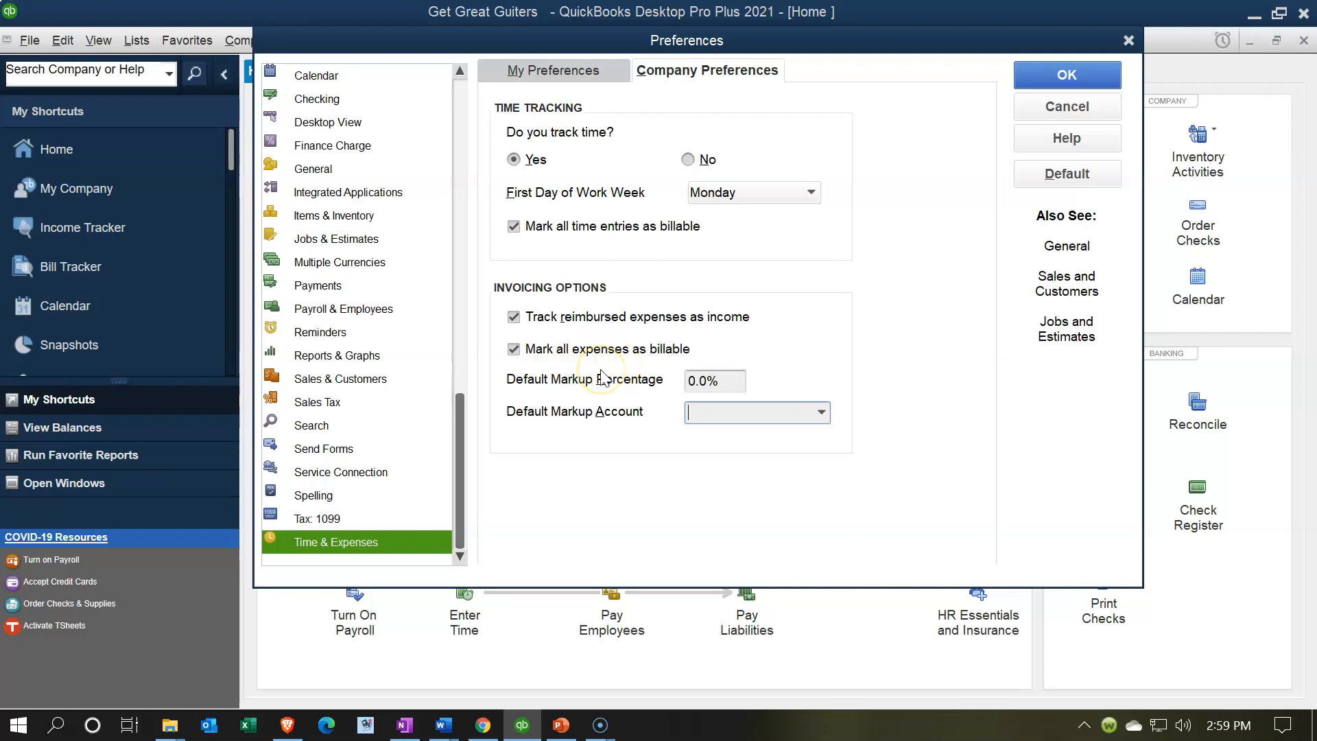
pyautogui.click(1048, 76)
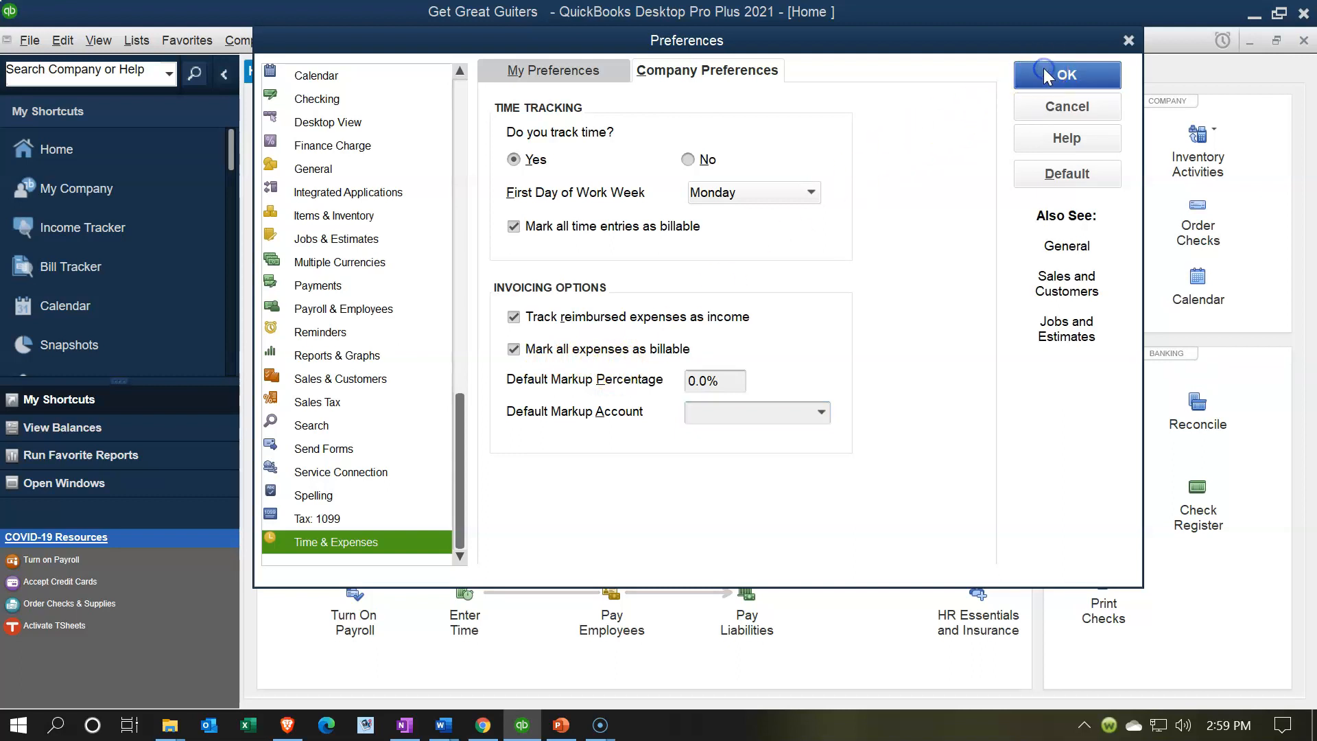